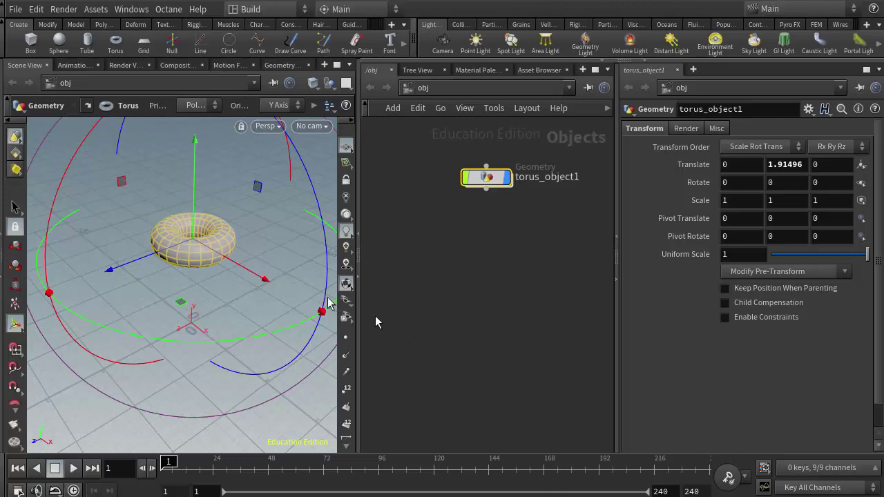
# Enter the torus object's geometry network and move the torus node higher to free space beneath it.
pyautogui.moveTo(478, 187)
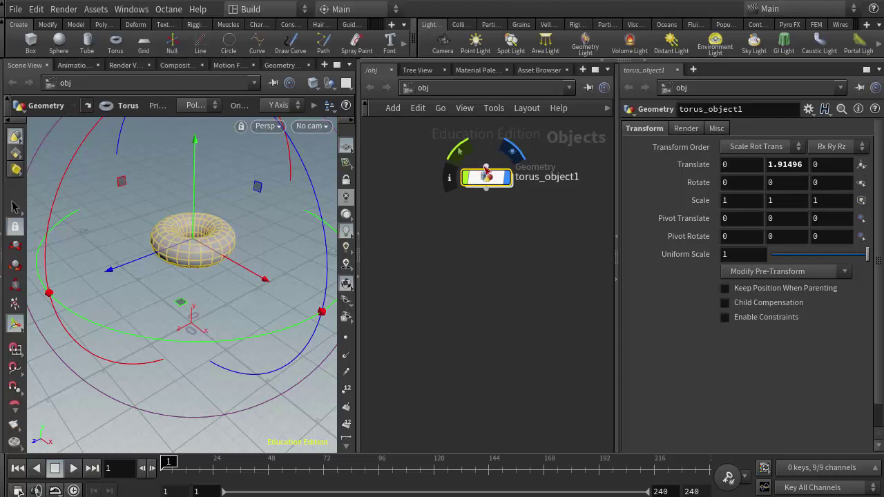
pyautogui.doubleClick(486, 181)
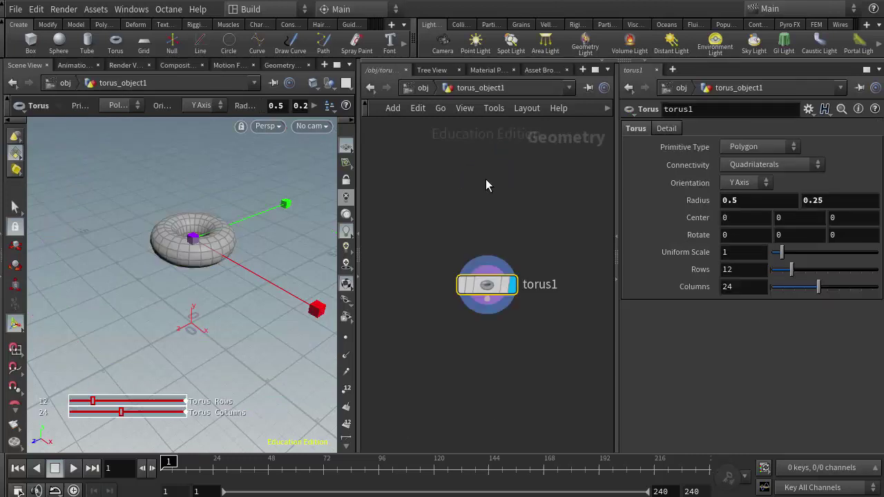
pyautogui.moveTo(488, 283); pyautogui.dragTo(492, 176)
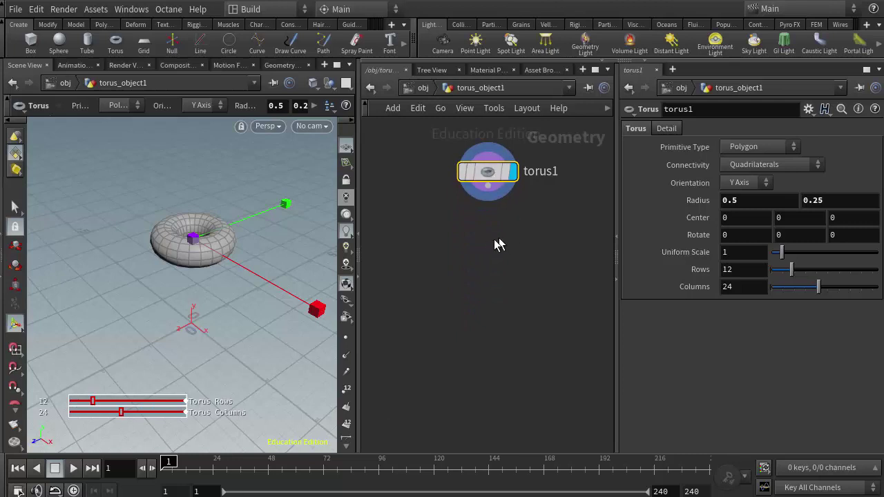
# Add a Voronoi Fracture node and position it below the torus node.
pyautogui.press('Tab')
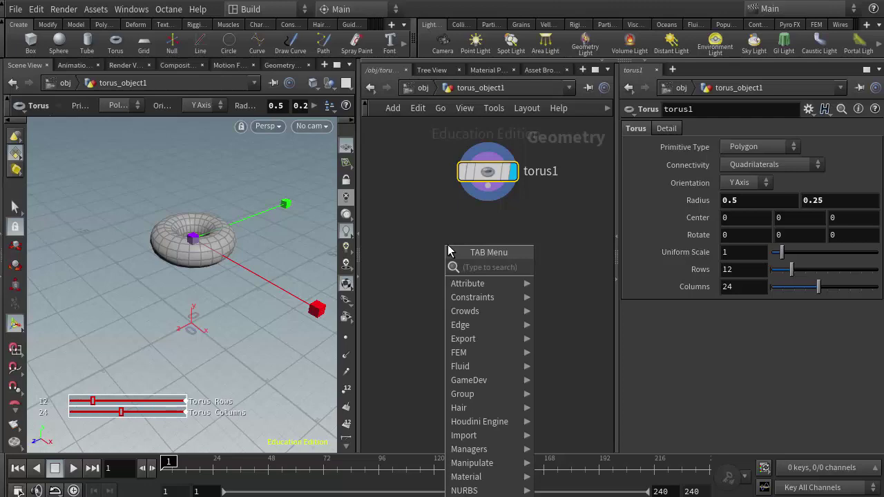
pyautogui.write('vor')
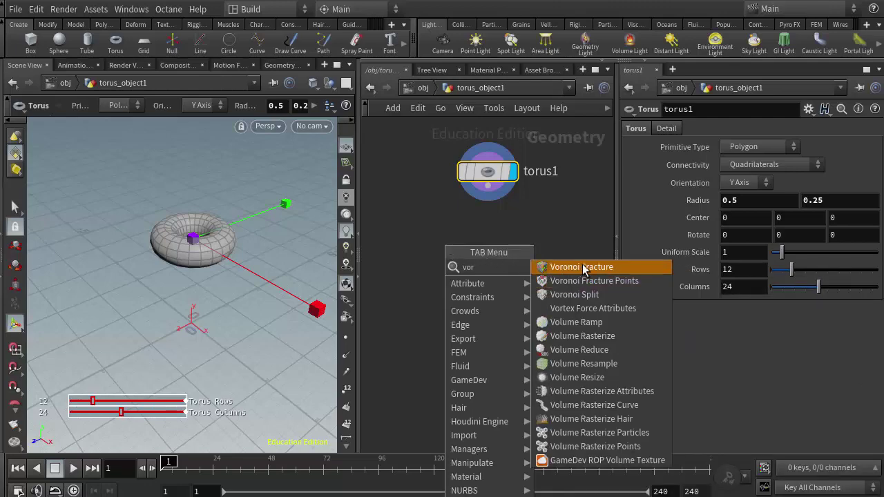
pyautogui.click(584, 268)
pyautogui.click(486, 241)
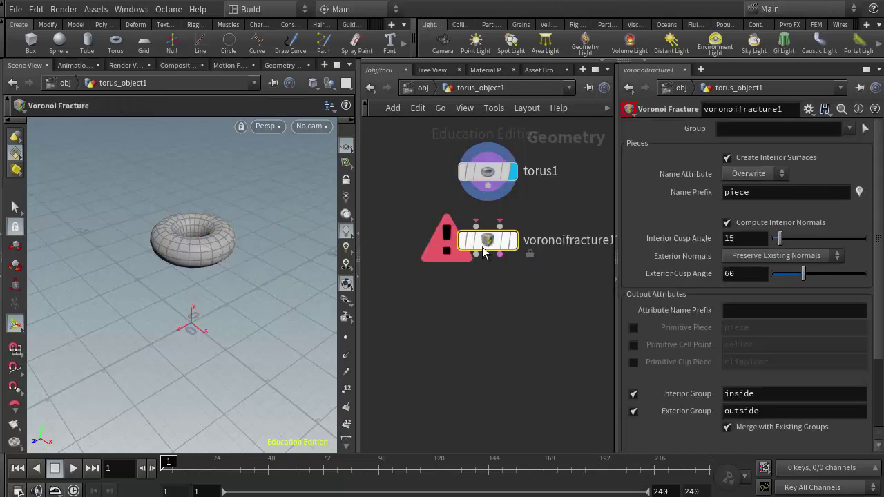
pyautogui.moveTo(484, 253); pyautogui.dragTo(447, 291)
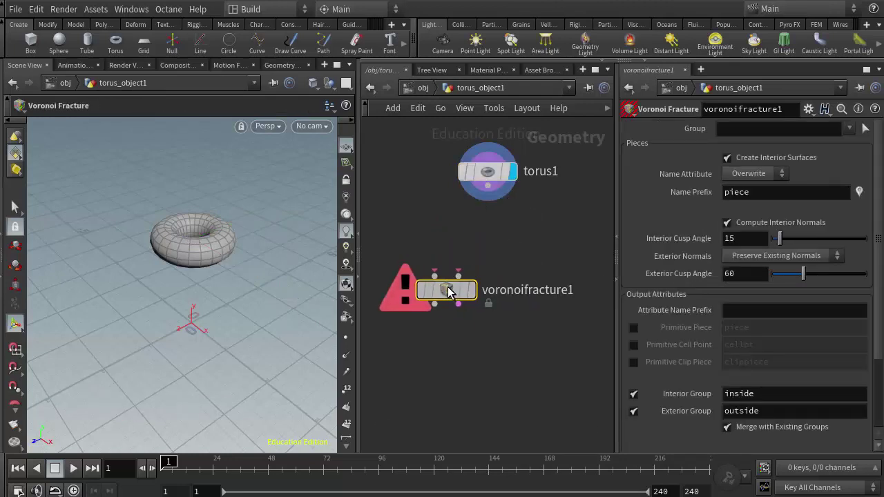
pyautogui.moveTo(449, 291)
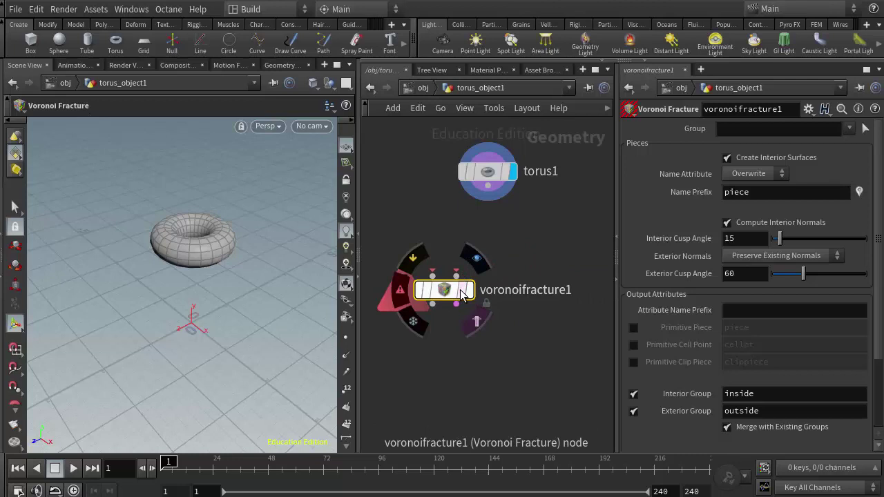
pyautogui.moveTo(447, 291); pyautogui.dragTo(465, 293)
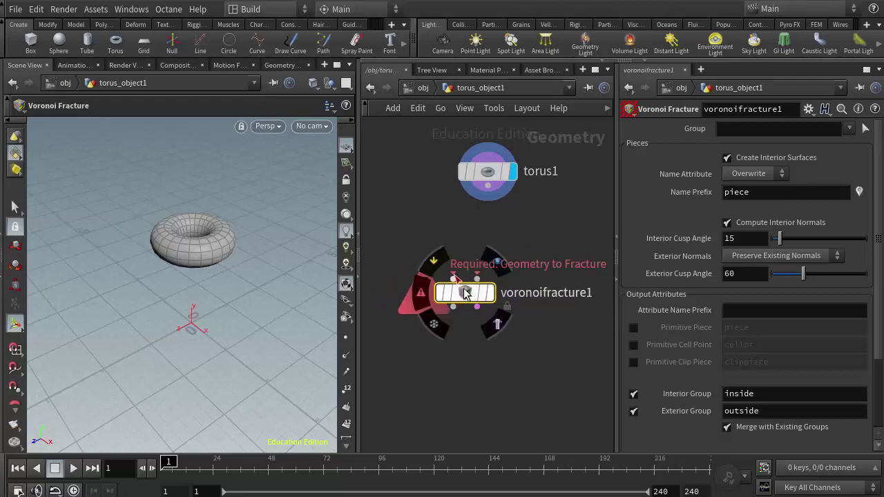
# Connect the torus output to the Voronoi Fracture's geometry-to-fracture input and lower the fracture node for more spacing.
pyautogui.moveTo(488, 192); pyautogui.dragTo(498, 283)
pyautogui.press('h')
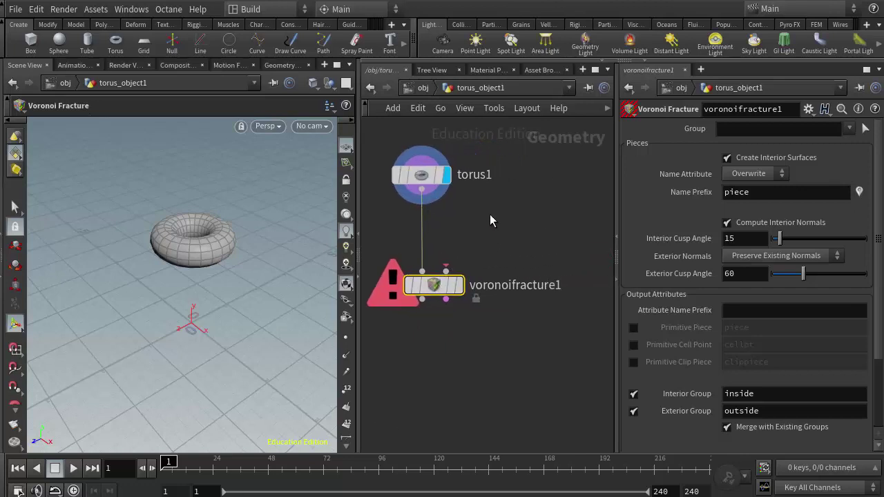
pyautogui.moveTo(430, 290); pyautogui.dragTo(432, 314)
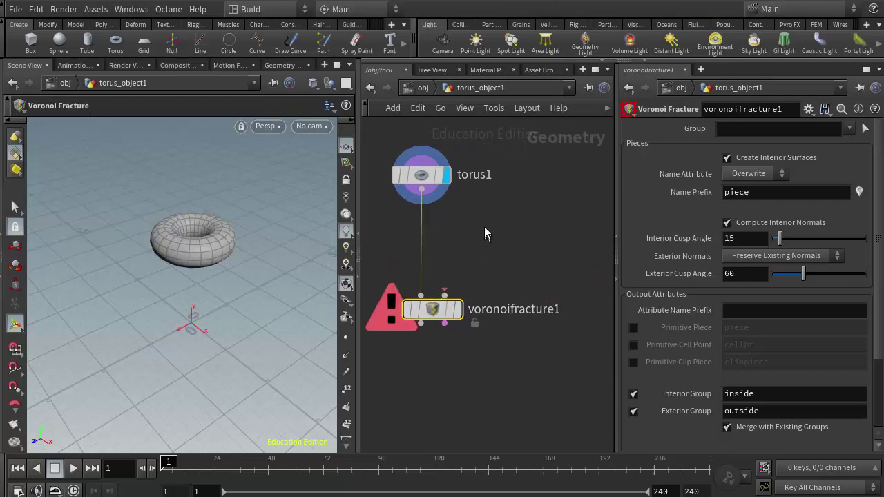
# Add a Scatter node between the torus and Voronoi Fracture nodes and feed the torus output into it.
pyautogui.press('Tab')
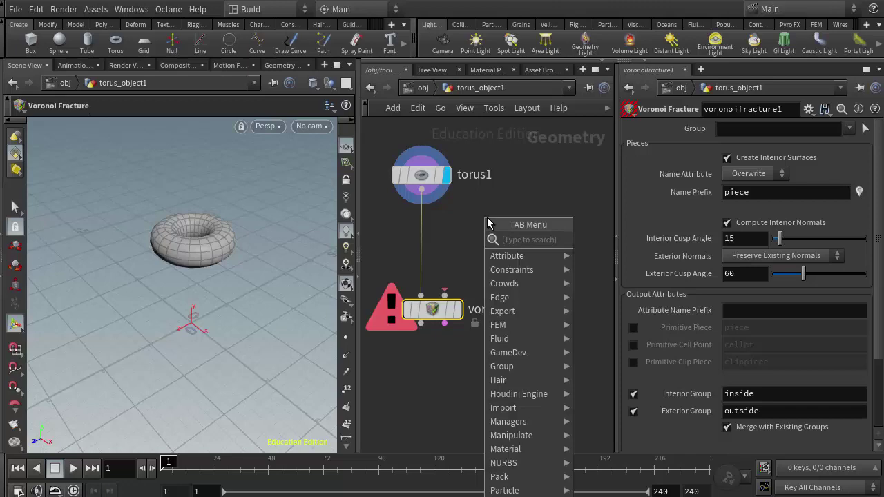
pyautogui.write('sca')
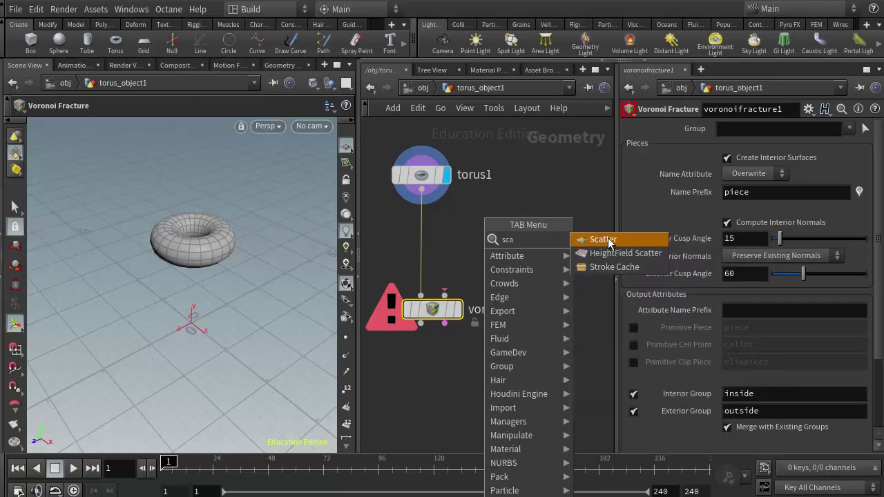
pyautogui.click(601, 239)
pyautogui.click(499, 244)
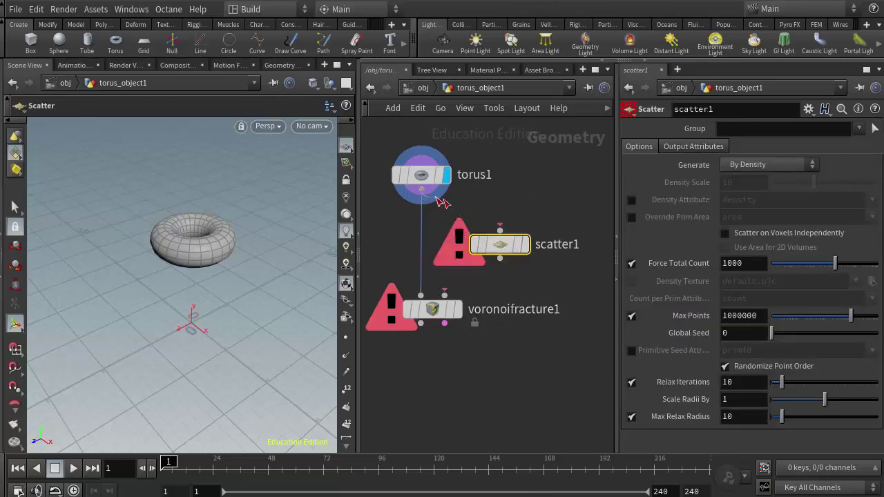
pyautogui.moveTo(421, 189); pyautogui.dragTo(502, 239)
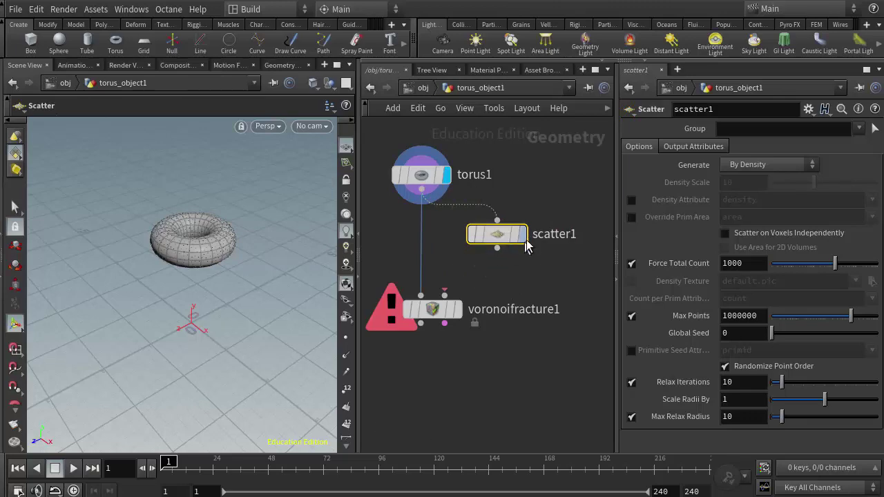
# Display the Scatter node's points in the viewport and set Force Total Count to 100.
pyautogui.click(523, 234)
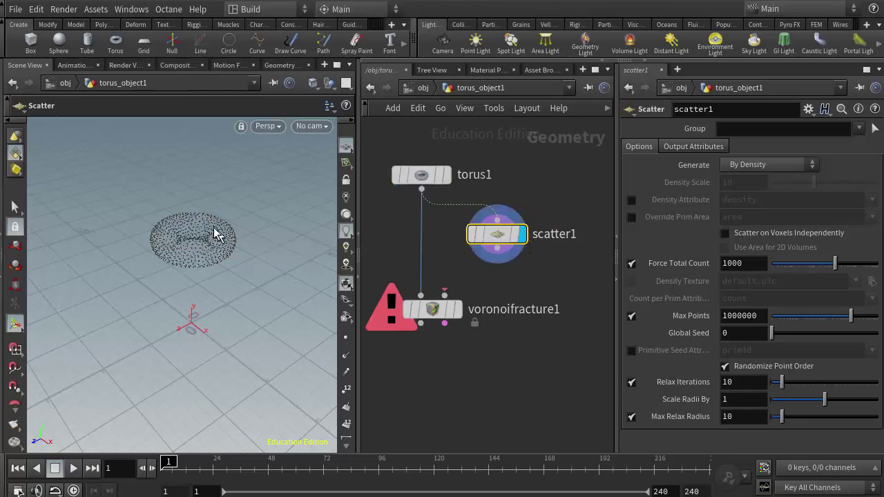
pyautogui.press('Escape')
pyautogui.moveTo(258, 245); pyautogui.dragTo(322, 263, button='right')
pyautogui.moveTo(322, 263); pyautogui.dragTo(253, 282)
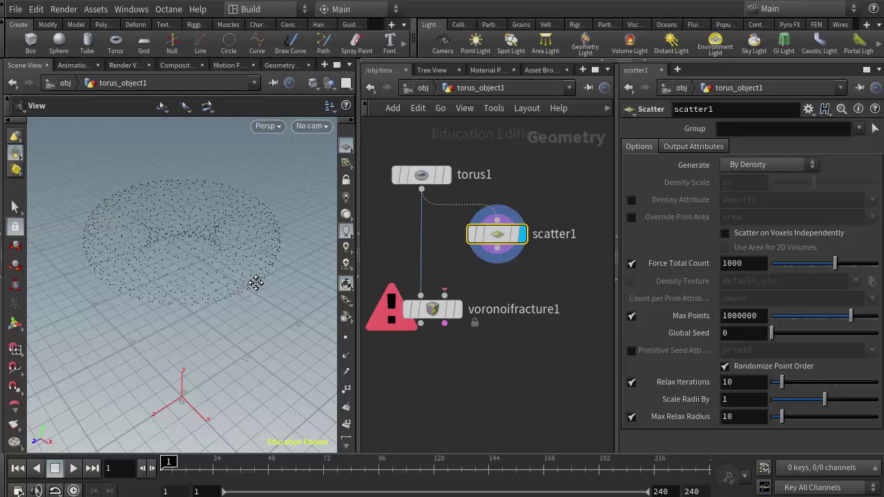
pyautogui.press('Return')
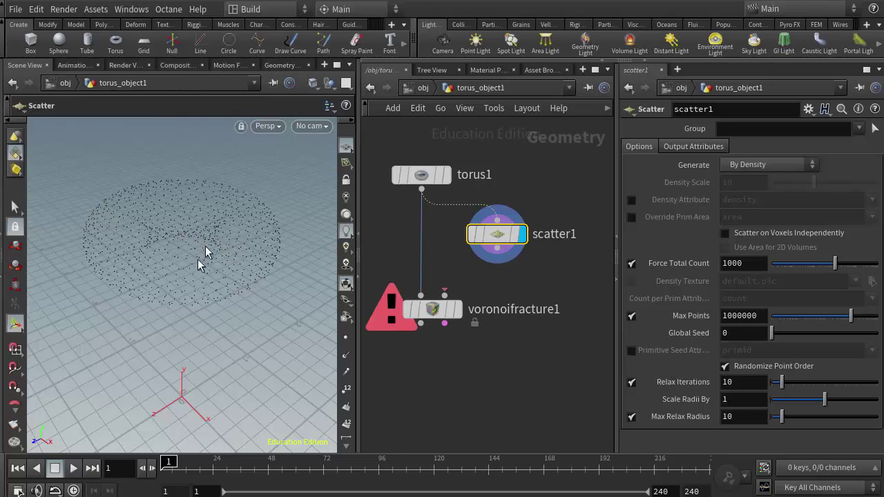
pyautogui.doubleClick(733, 263)
pyautogui.write('100')
pyautogui.click(561, 277)
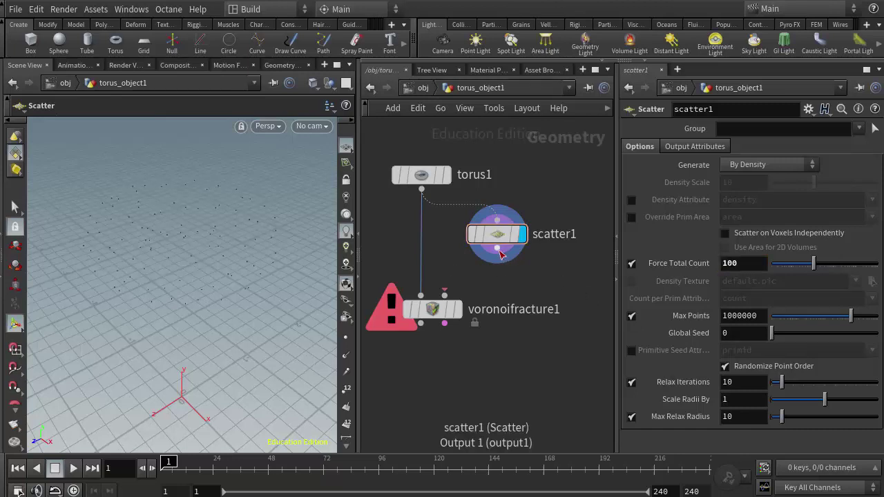
# Connect the Scatter output to the Voronoi Fracture's second input and display the fractured torus with its pieces coloured by name.
pyautogui.moveTo(500, 254); pyautogui.dragTo(445, 297)
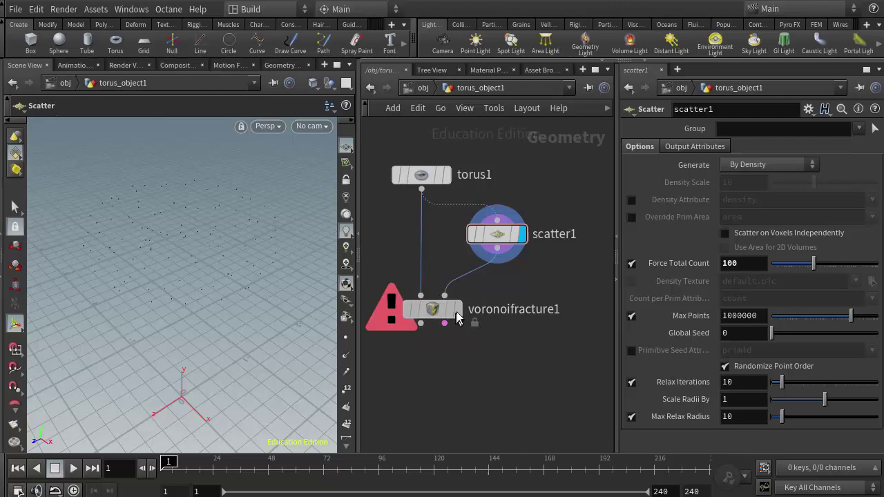
pyautogui.click(454, 311)
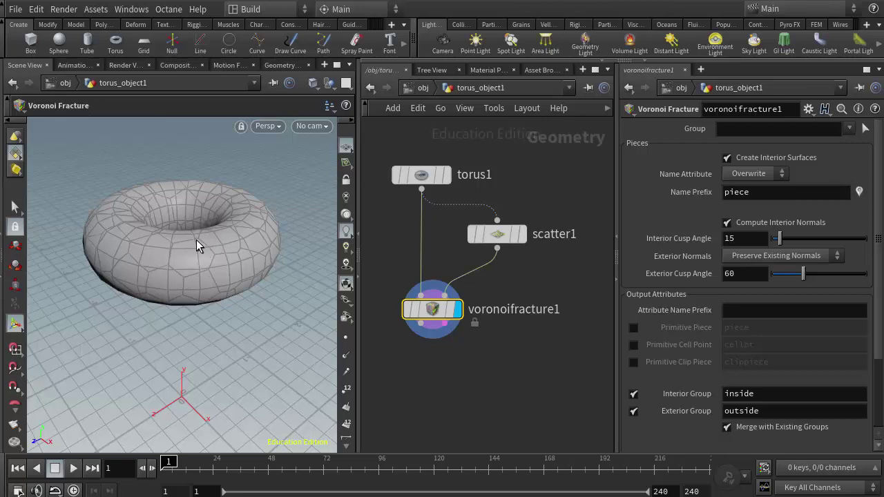
pyautogui.click(859, 192)
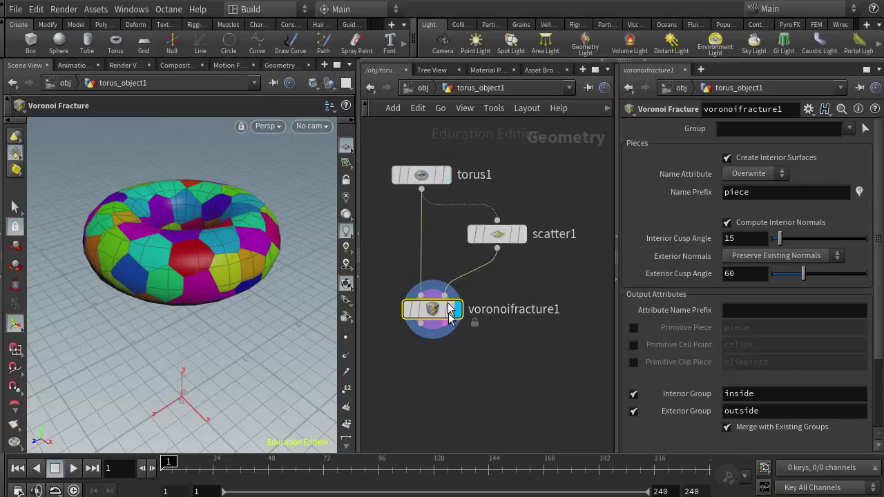
# Insert an IsoOffset node between the torus and Scatter nodes, wiring the torus through it, and align it above Scatter.
pyautogui.moveTo(465, 366); pyautogui.dragTo(449, 416, button='middle')
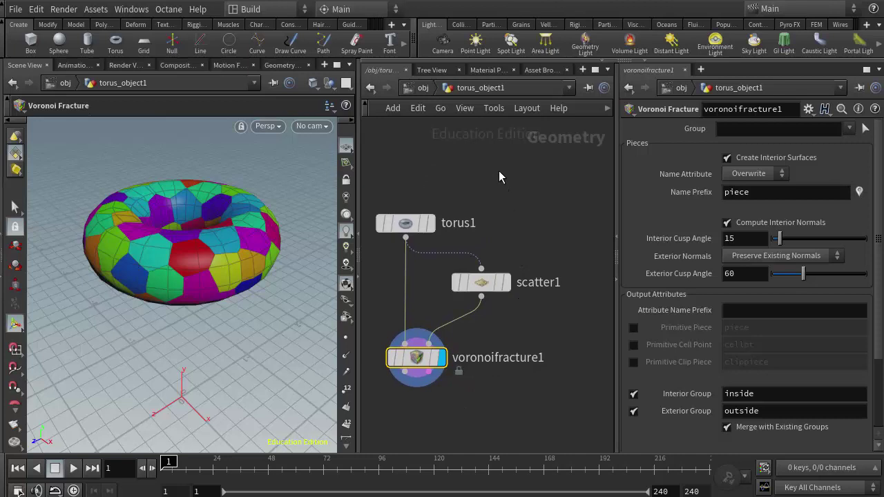
pyautogui.press('Tab')
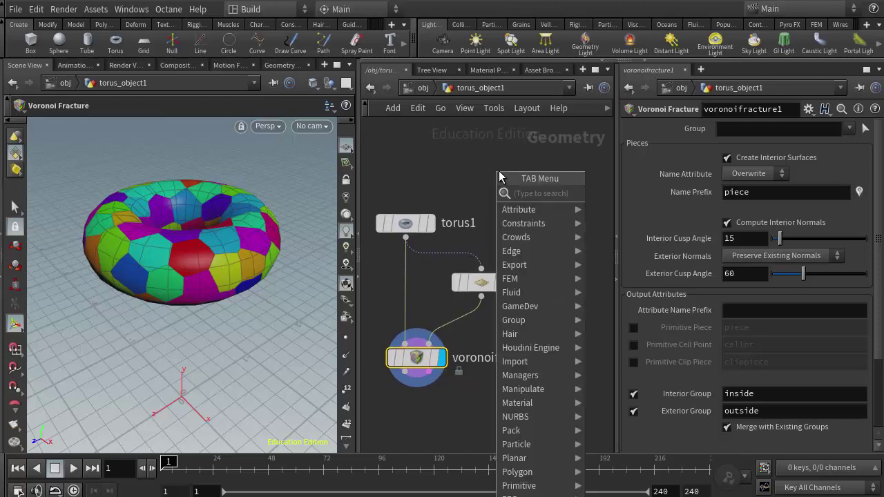
pyautogui.write('iso')
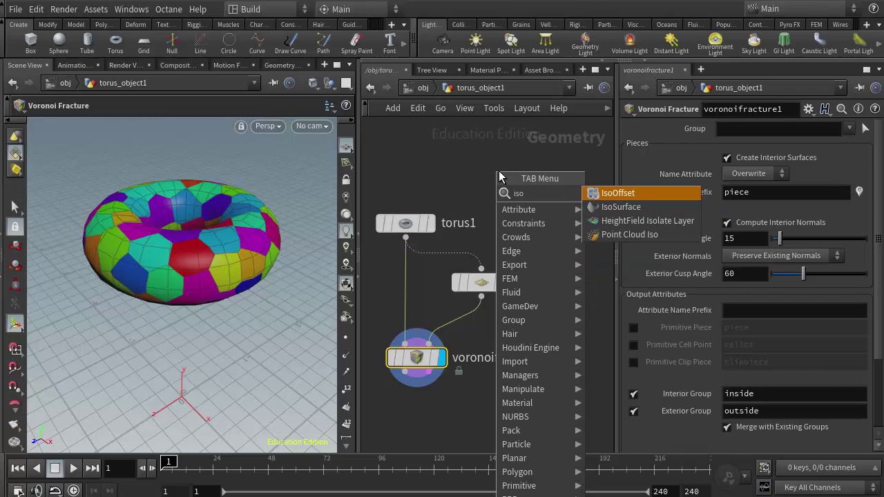
pyautogui.click(630, 196)
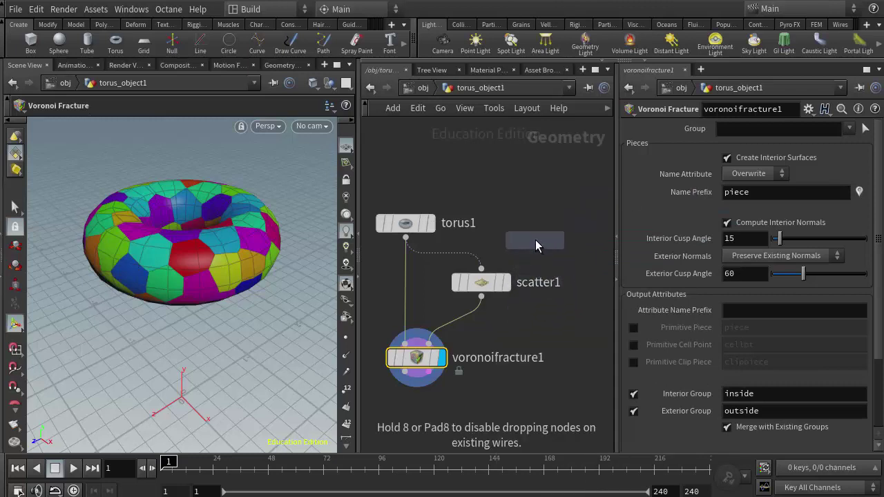
pyautogui.click(534, 240)
pyautogui.moveTo(487, 287); pyautogui.dragTo(487, 303)
pyautogui.moveTo(408, 228); pyautogui.dragTo(482, 284)
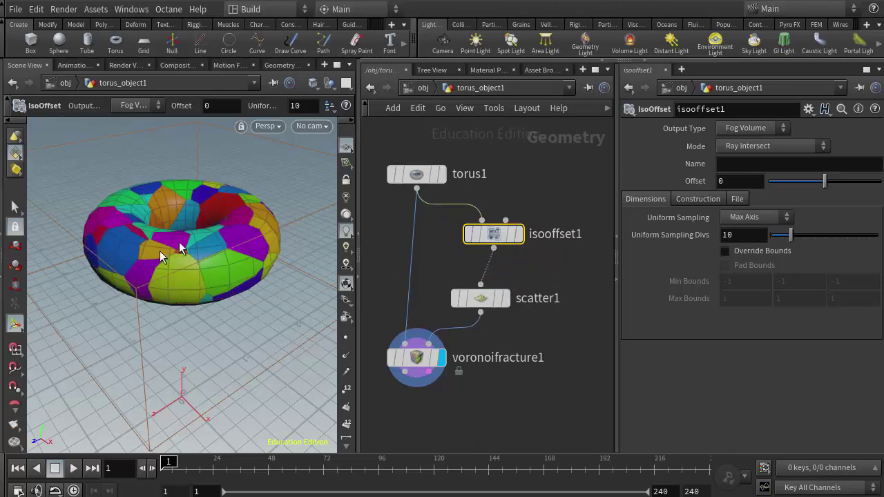
pyautogui.moveTo(497, 238); pyautogui.dragTo(483, 245)
# Display the IsoOffset fog volume, the scattered points and the Voronoi Fracture result in turn to compare them.
pyautogui.click(506, 242)
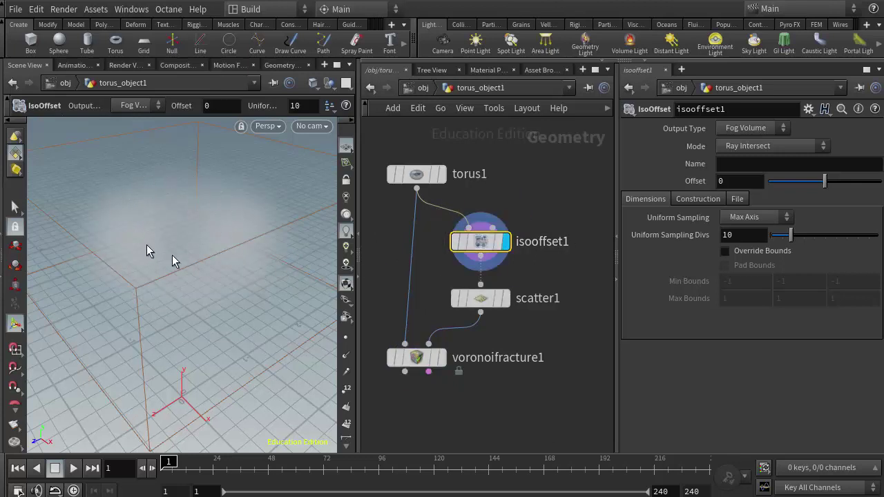
pyautogui.moveTo(417, 181)
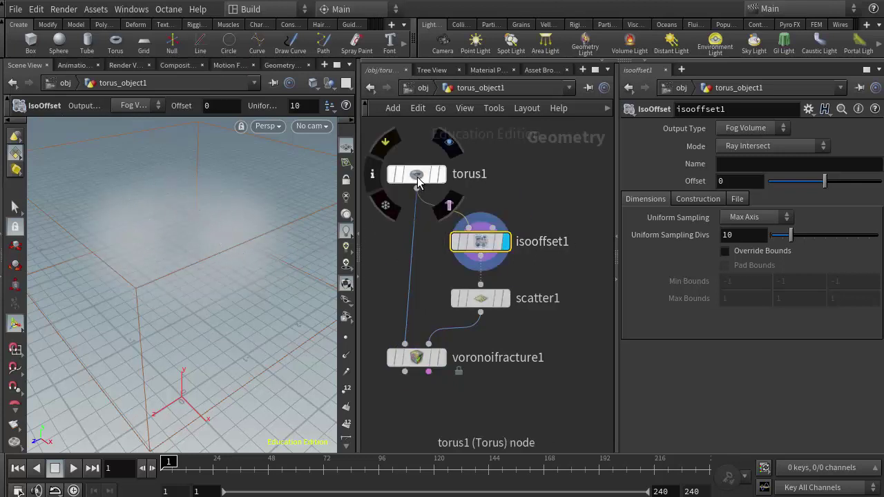
pyautogui.click(486, 302)
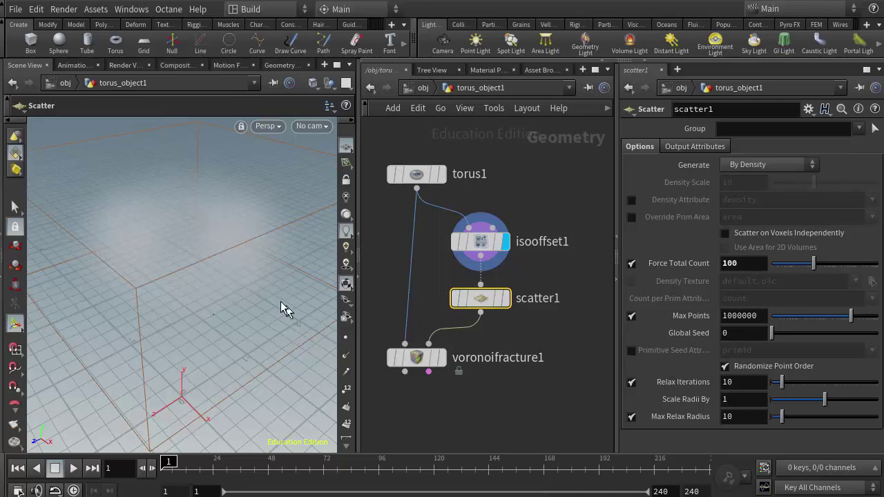
pyautogui.click(506, 298)
pyautogui.click(414, 357)
pyautogui.click(440, 357)
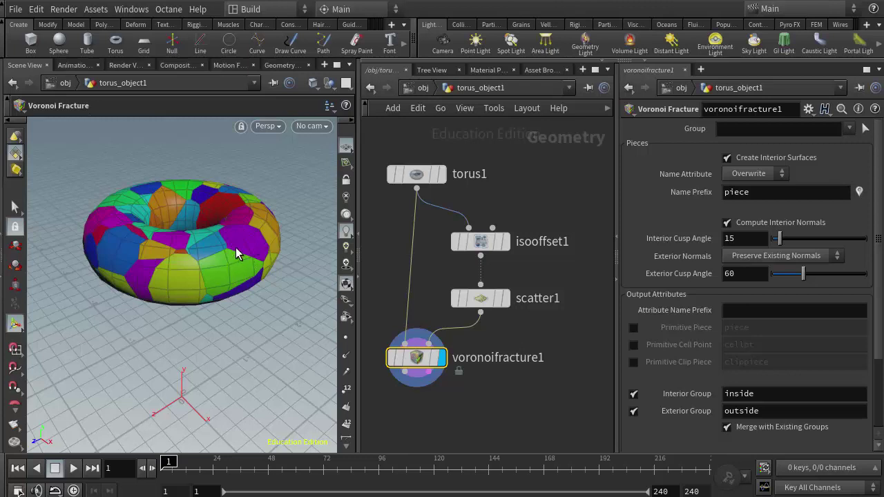
# Add an Exploded View node below the Voronoi Fracture node.
pyautogui.moveTo(481, 392); pyautogui.dragTo(548, 301, button='middle')
pyautogui.press('Tab')
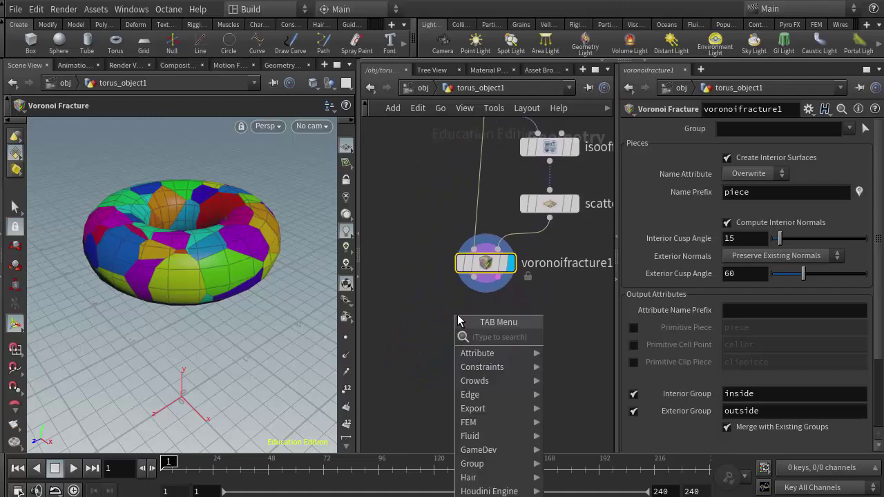
pyautogui.write('ex')
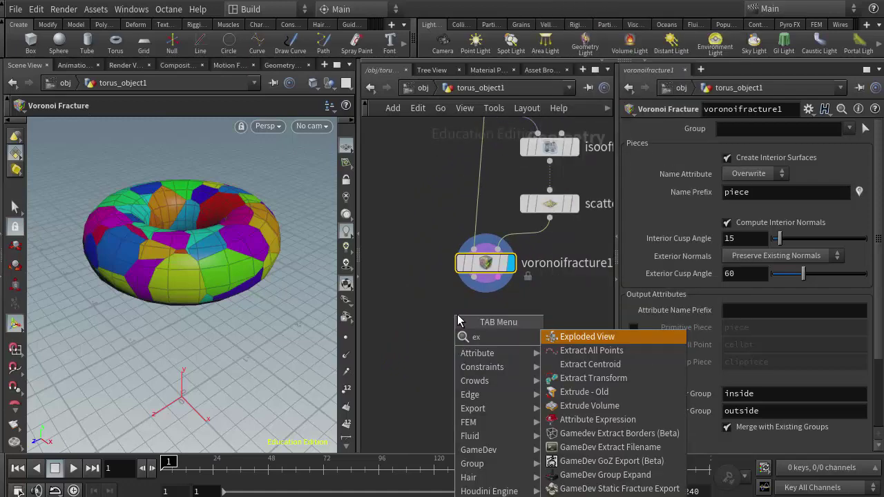
pyautogui.write('p')
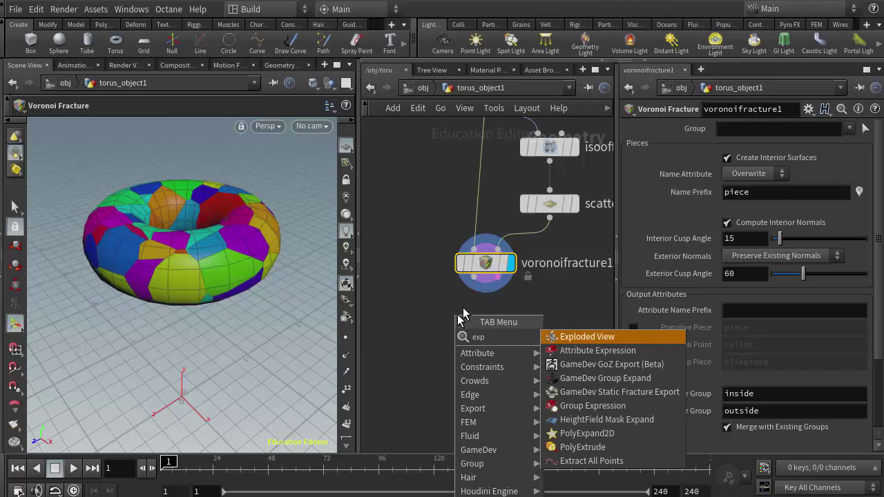
pyautogui.click(604, 345)
pyautogui.click(463, 350)
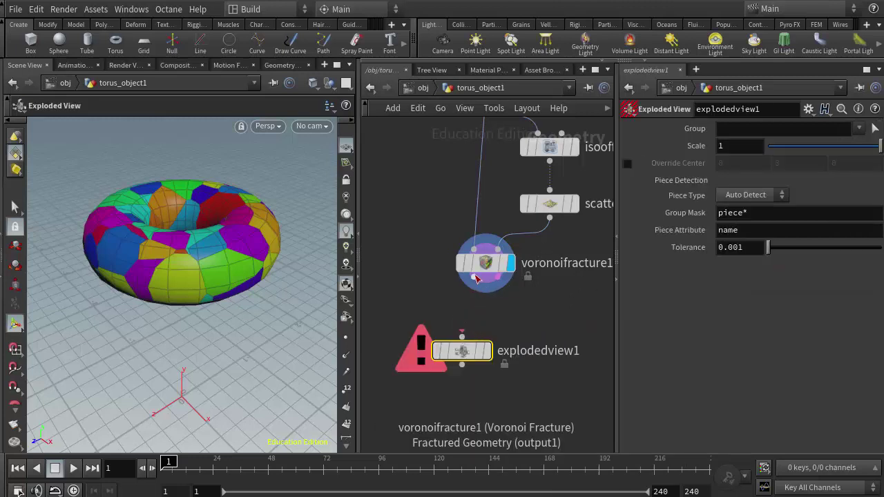
# Connect the Voronoi Fracture's first output to the Exploded View node, place it just below, and display the exploded torus pieces.
pyautogui.click(476, 278)
pyautogui.click(462, 338)
pyautogui.moveTo(469, 352); pyautogui.dragTo(476, 334)
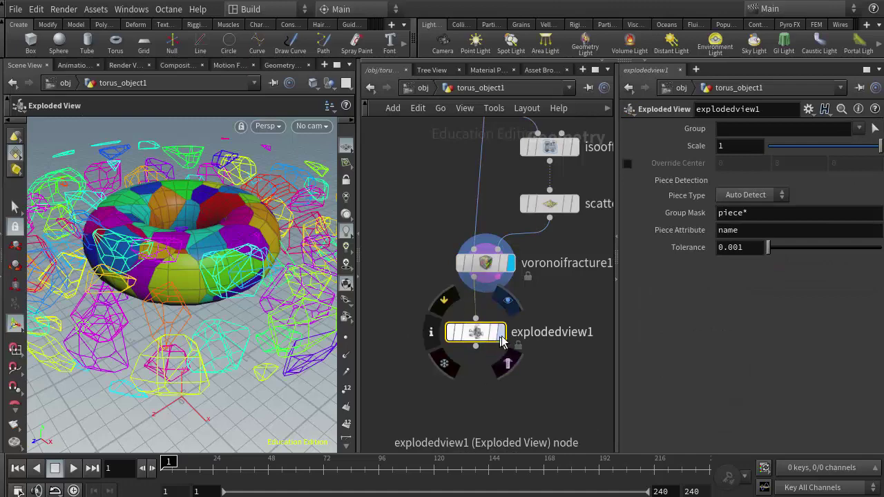
pyautogui.click(502, 337)
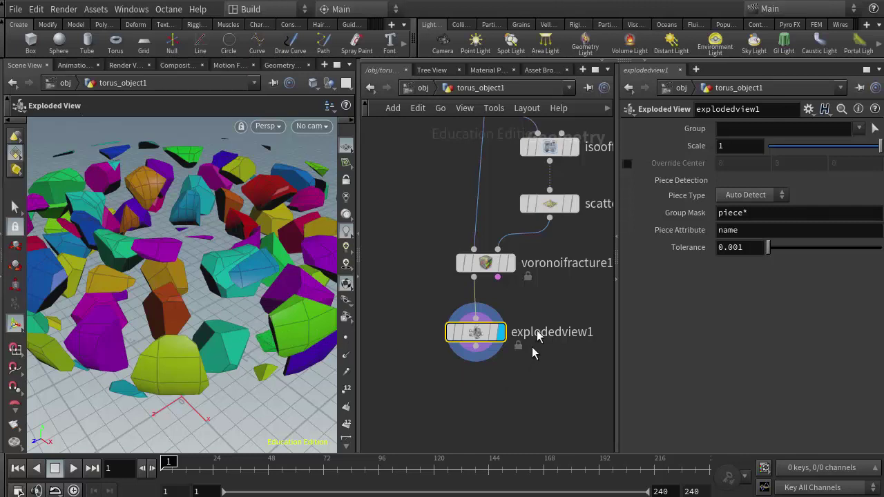
# Add a second Scatter node beside the IsoOffset branch and feed it directly from the torus.
pyautogui.press('h')
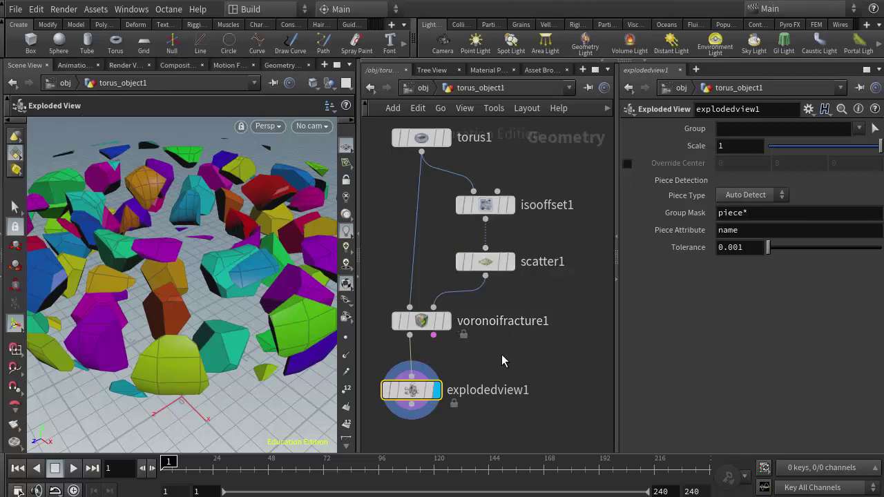
pyautogui.moveTo(475, 346); pyautogui.dragTo(522, 363, button='middle')
pyautogui.scroll(-1, 518, 364)
pyautogui.scroll(-1, 519, 364)
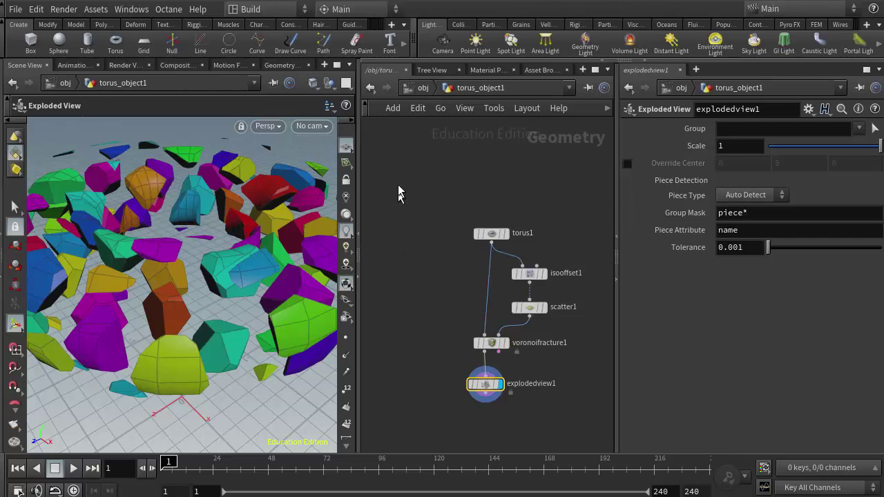
pyautogui.press('Tab')
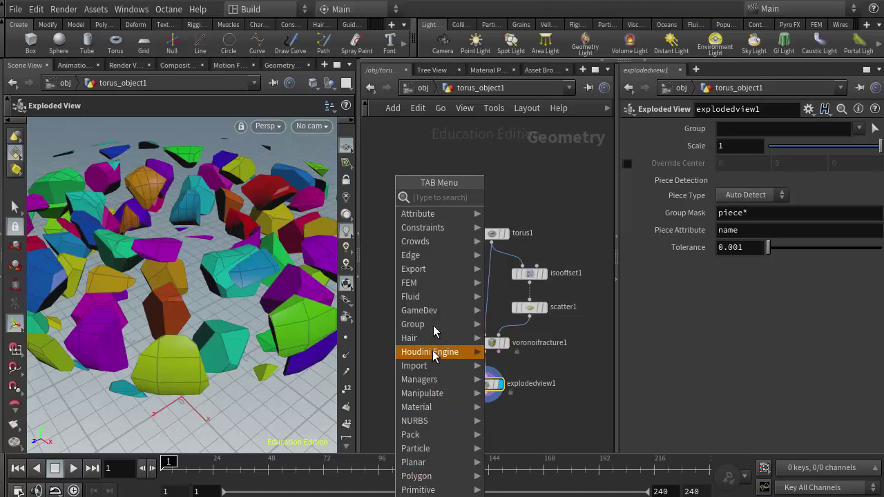
pyautogui.moveTo(430, 270)
pyautogui.write('sc')
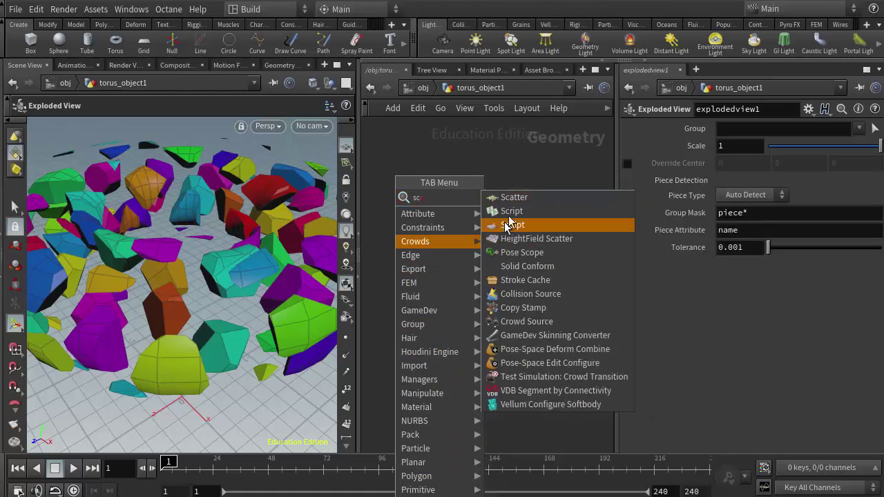
pyautogui.press('Return')
pyautogui.click(434, 283)
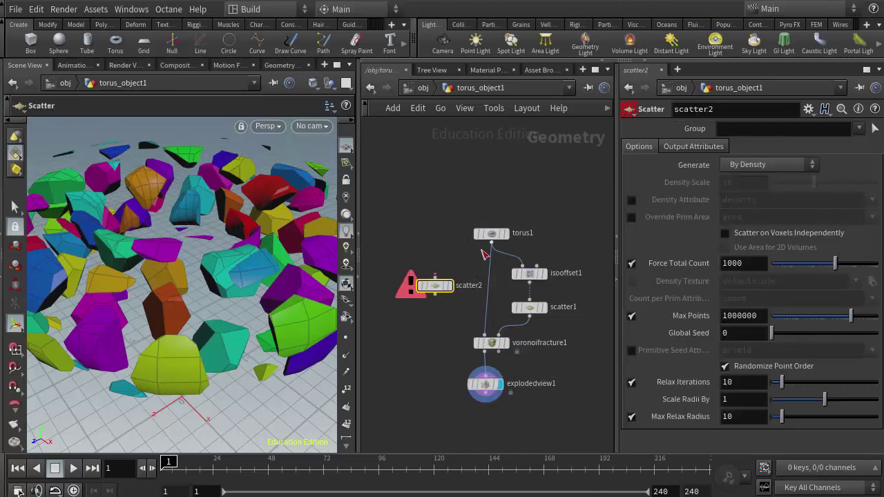
pyautogui.moveTo(439, 287); pyautogui.dragTo(435, 281)
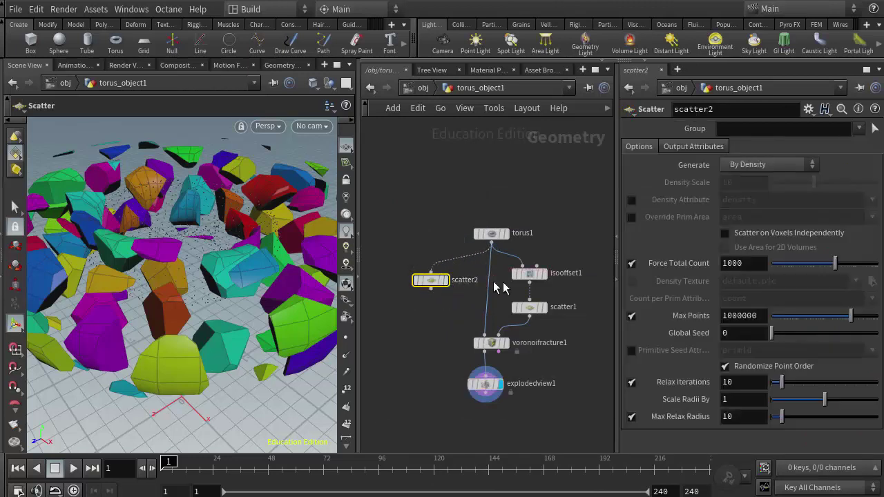
# Set the second Scatter node's Force Total Count to 100 and compare its settings with the first Scatter.
pyautogui.doubleClick(743, 263)
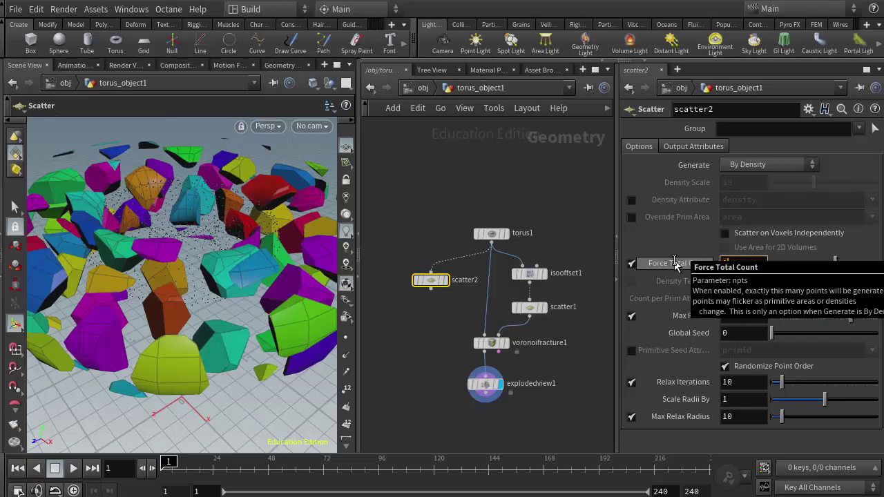
pyautogui.write('100')
pyautogui.press('Return')
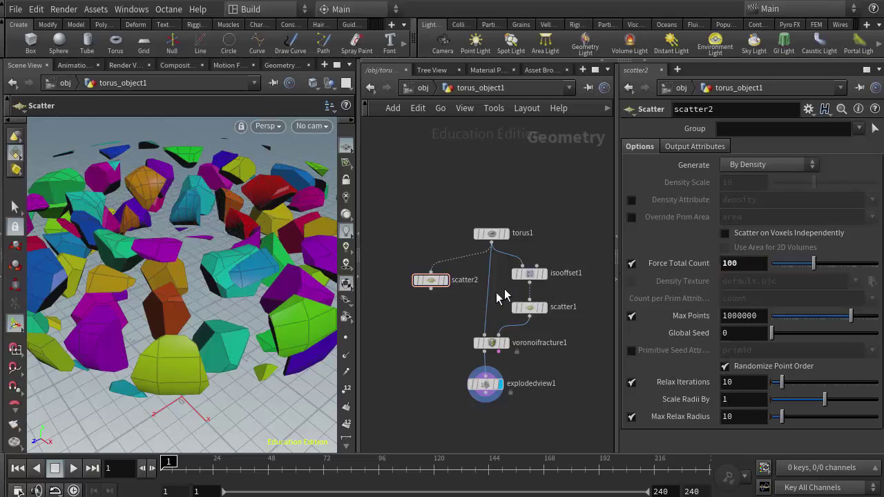
pyautogui.click(530, 307)
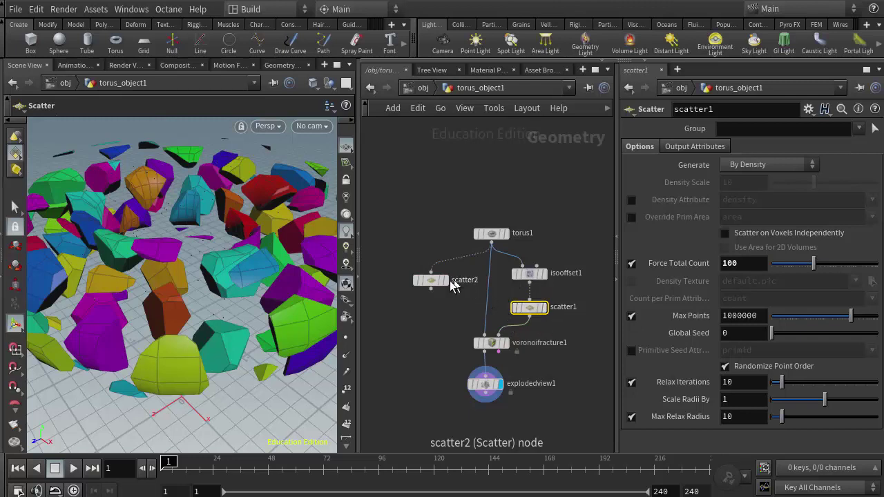
pyautogui.click(433, 283)
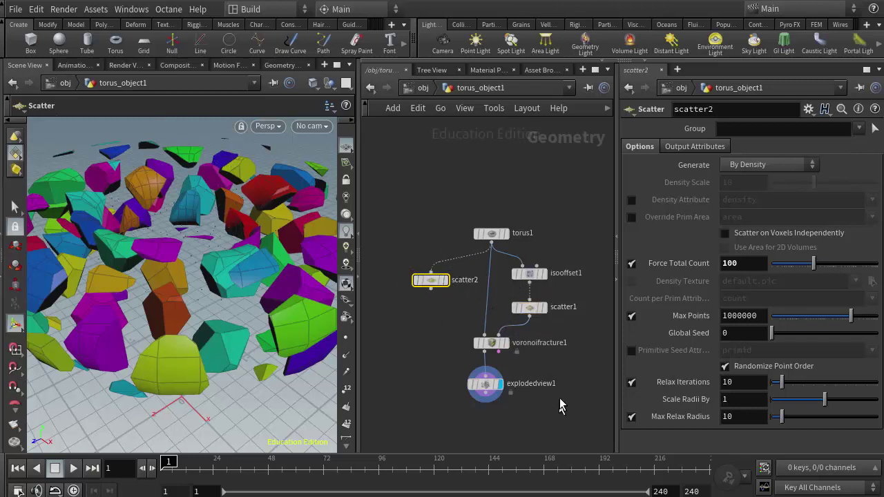
# Add a Switch node below the second Scatter and move the Voronoi Fracture and Exploded View nodes down to make room.
pyautogui.moveTo(560, 406); pyautogui.dragTo(551, 343, button='middle')
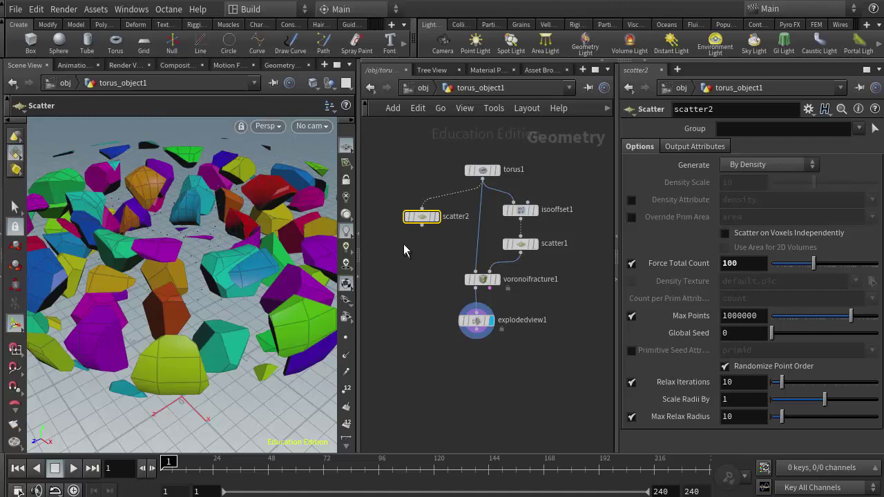
pyautogui.press('Tab')
pyautogui.write('sw')
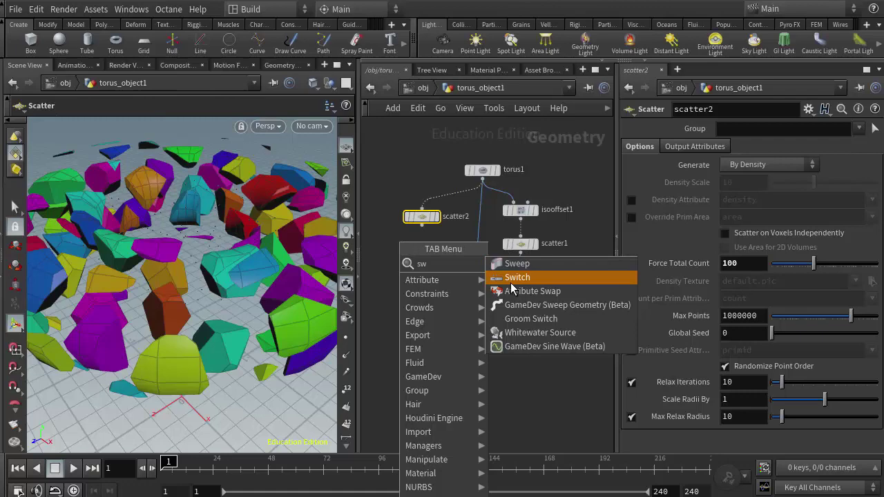
pyautogui.click(512, 280)
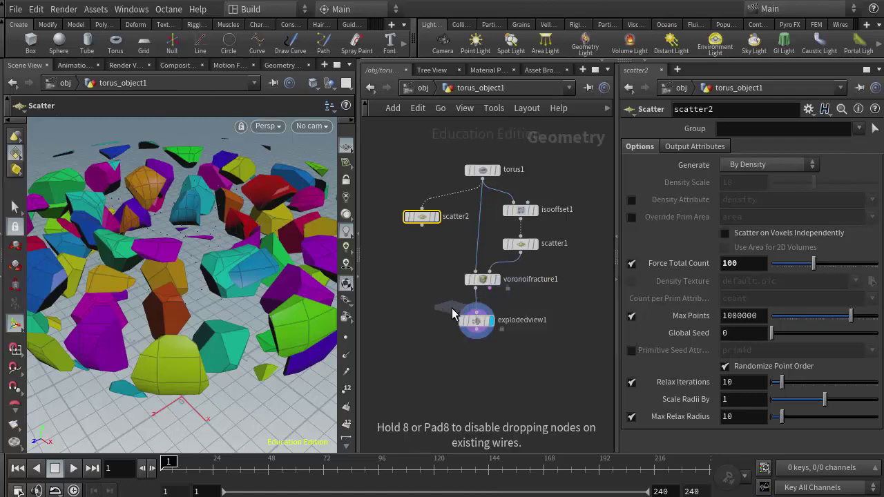
pyautogui.click(411, 278)
pyautogui.moveTo(518, 386); pyautogui.dragTo(481, 351)
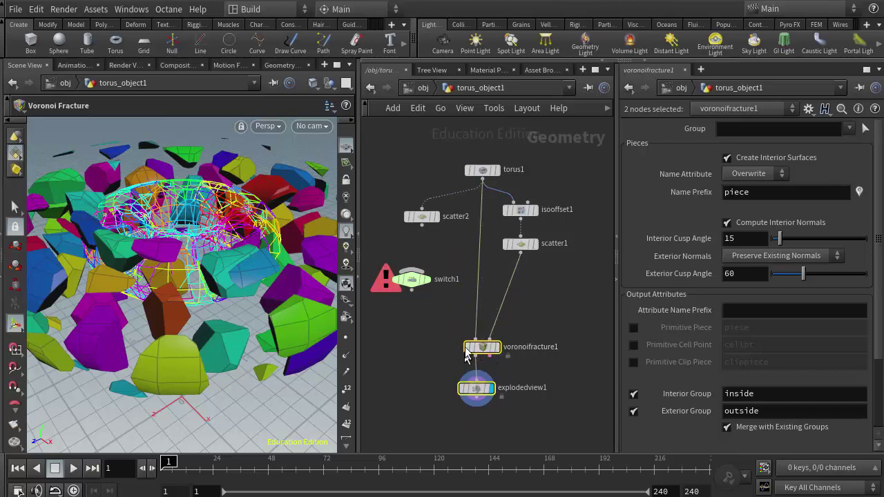
pyautogui.moveTo(413, 285); pyautogui.dragTo(423, 291)
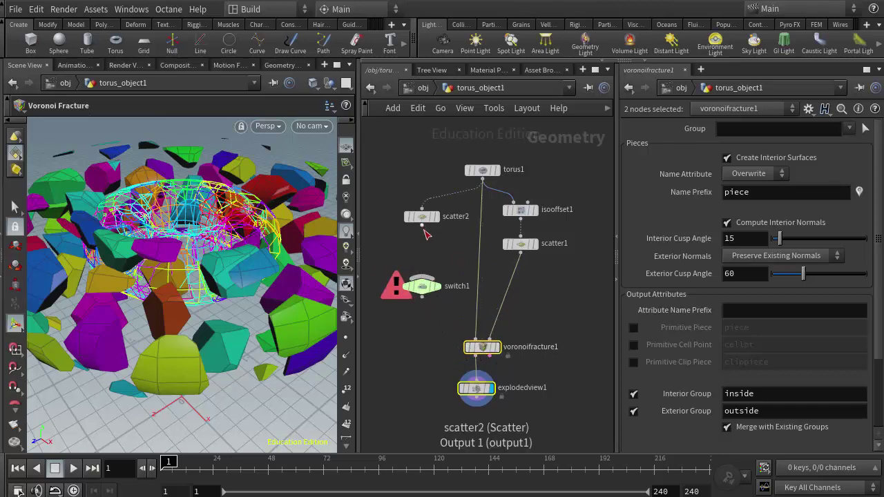
# Wire scatter2 and scatter1 into the Switch, connect it to the Voronoi Fracture's second input, and place it between scatter1 and the fracture.
pyautogui.moveTo(421, 225); pyautogui.dragTo(415, 281)
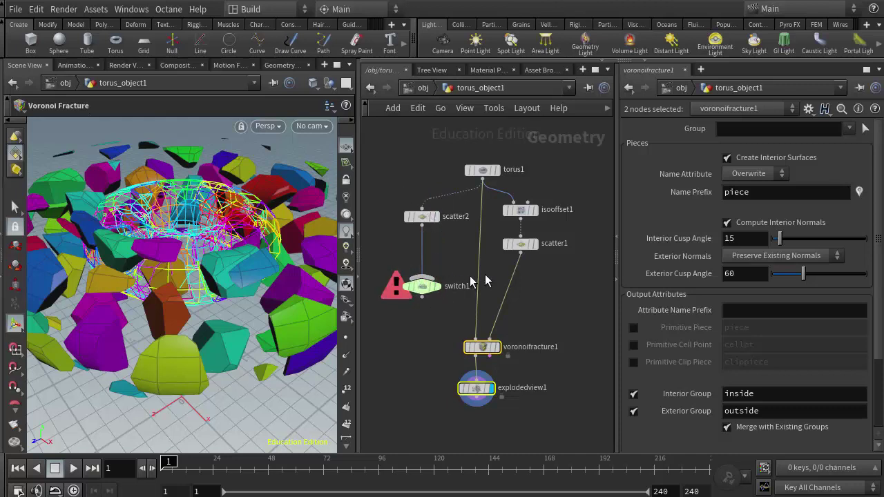
pyautogui.moveTo(521, 258); pyautogui.dragTo(423, 278)
pyautogui.moveTo(505, 267); pyautogui.dragTo(519, 255)
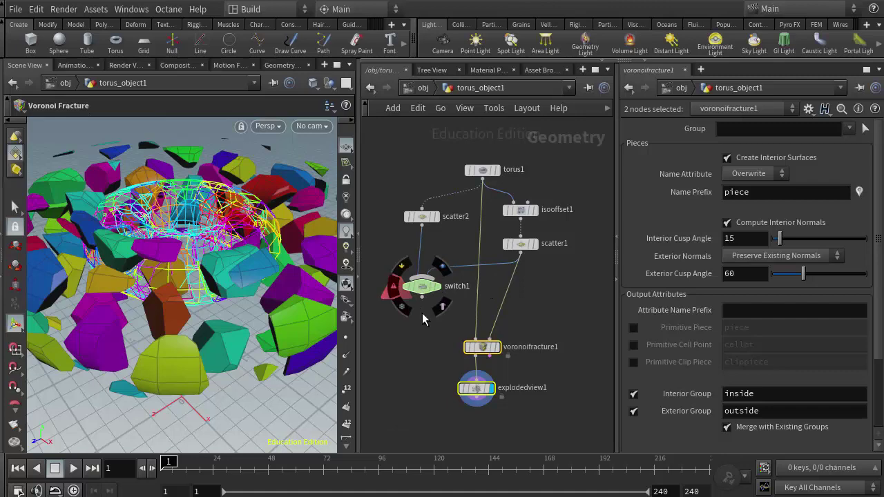
pyautogui.moveTo(423, 303); pyautogui.dragTo(498, 345)
pyautogui.moveTo(432, 297); pyautogui.dragTo(535, 311)
pyautogui.moveTo(537, 372); pyautogui.dragTo(533, 358, button='middle')
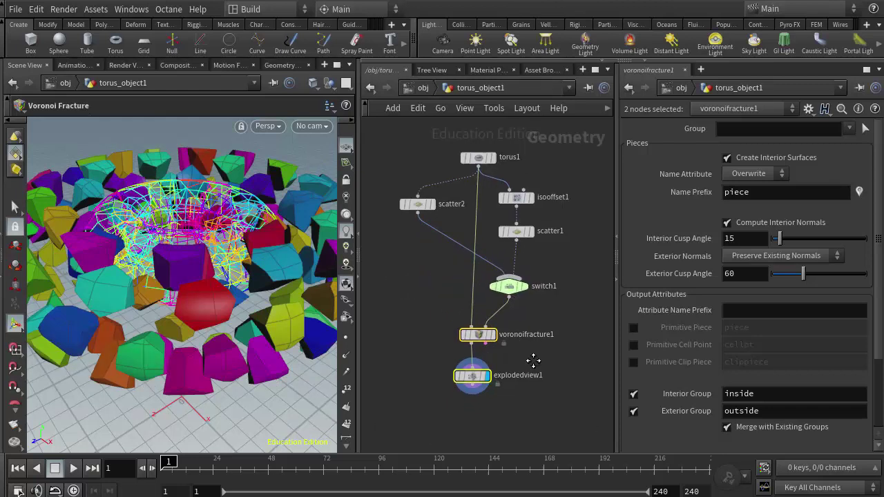
# Examine the exploded pieces from the surface scatter, and set the Switch's Select Input to 1 to view the volume-scatter pieces.
pyautogui.click(474, 375)
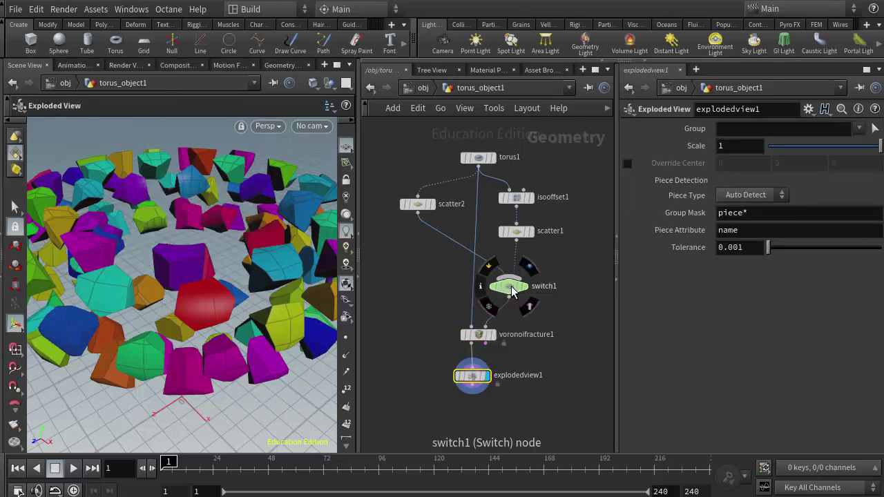
pyautogui.click(511, 290)
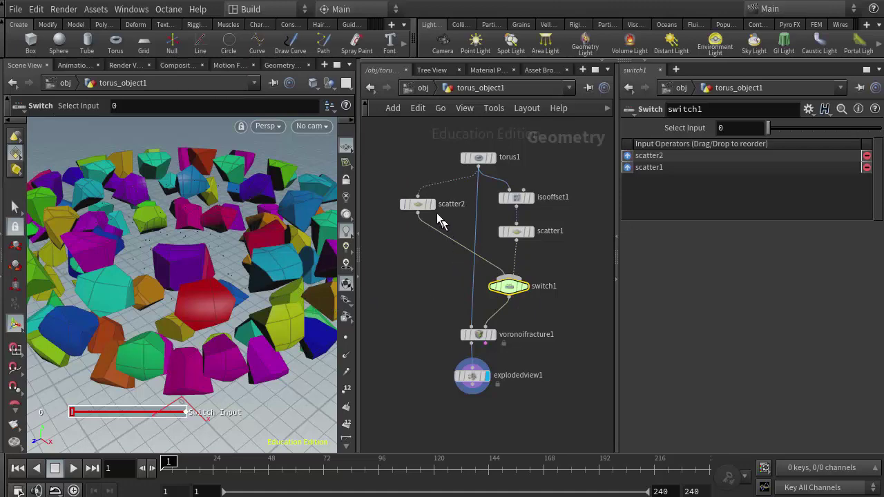
pyautogui.press('Escape')
pyautogui.moveTo(302, 334); pyautogui.dragTo(253, 332)
pyautogui.press('Return')
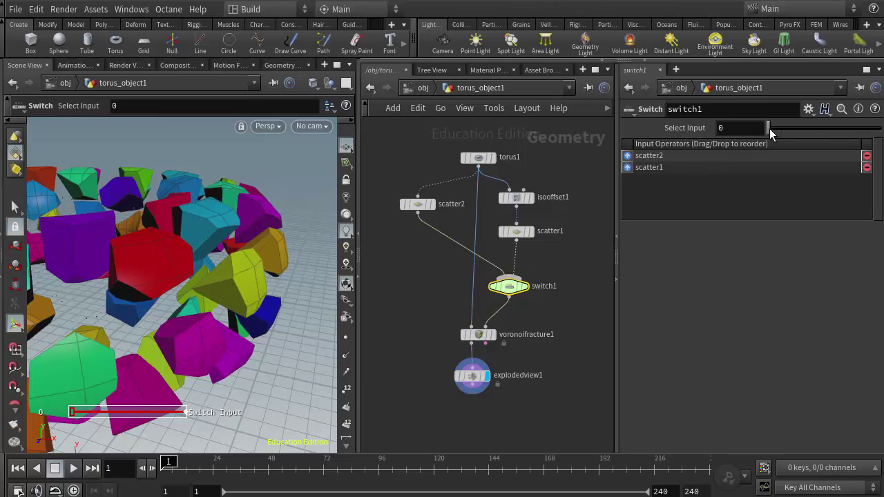
pyautogui.moveTo(770, 133); pyautogui.dragTo(780, 133)
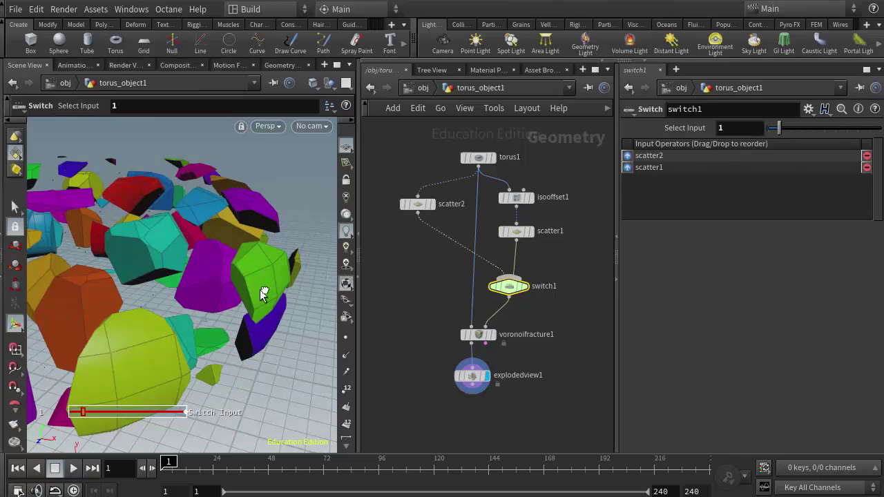
pyautogui.press('Escape')
pyautogui.moveTo(263, 260); pyautogui.dragTo(247, 291)
pyautogui.press('Return')
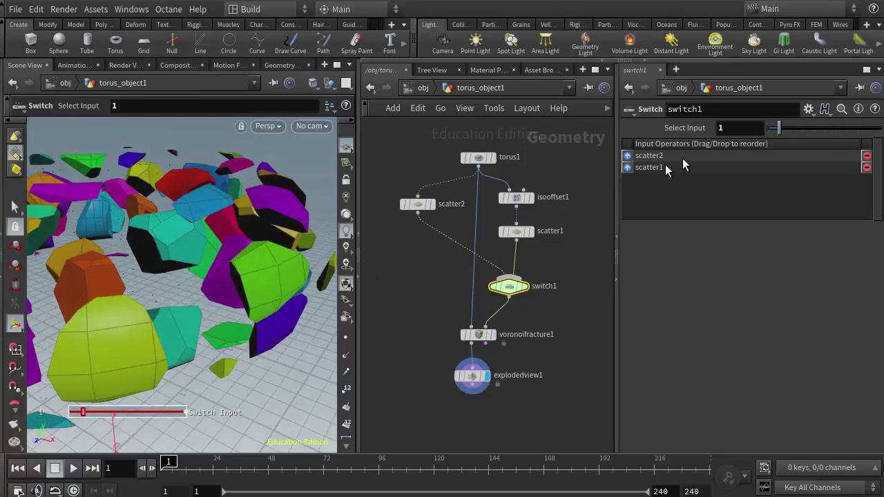
# Return the Switch's Select Input to 0 and compare the surface-scatter pieces with the volume-scatter ones.
pyautogui.moveTo(775, 133); pyautogui.dragTo(768, 134)
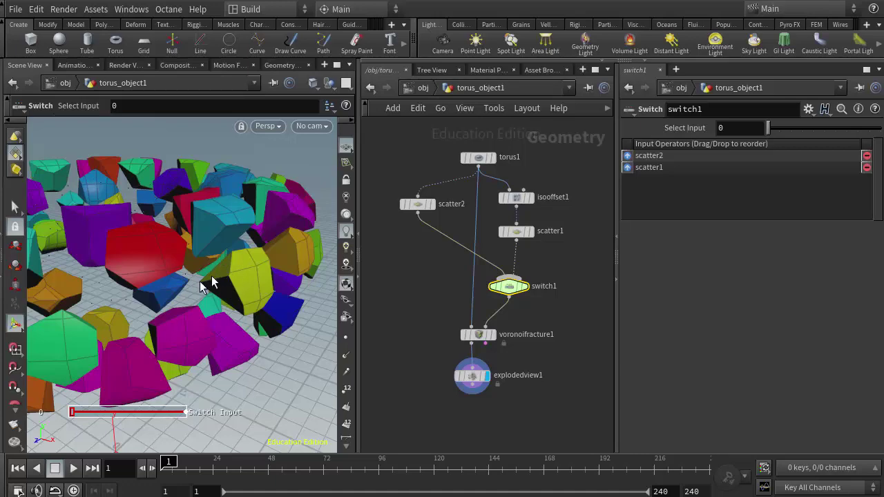
pyautogui.moveTo(245, 330); pyautogui.dragTo(250, 322)
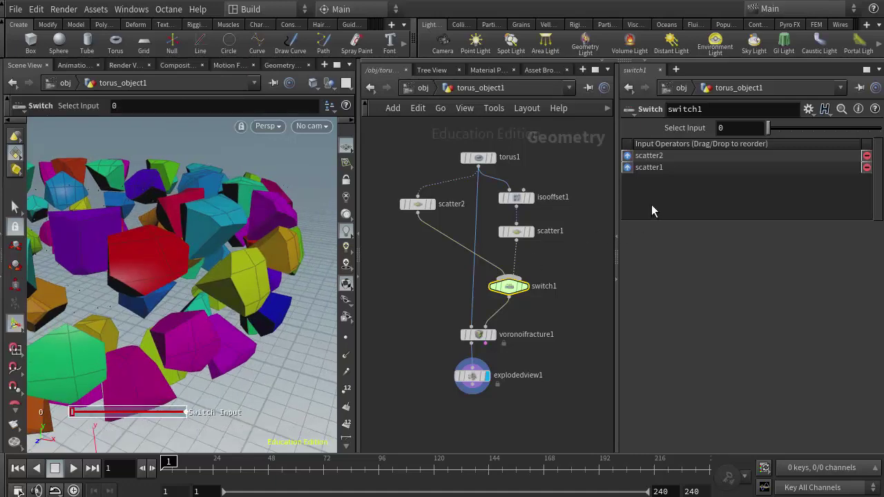
pyautogui.moveTo(773, 135)
pyautogui.mouseDown()
pyautogui.moveTo(780, 130)
pyautogui.moveTo(770, 138)
pyautogui.moveTo(779, 134)
pyautogui.moveTo(771, 130)
pyautogui.mouseUp()
pyautogui.moveTo(775, 138); pyautogui.dragTo(768, 138)
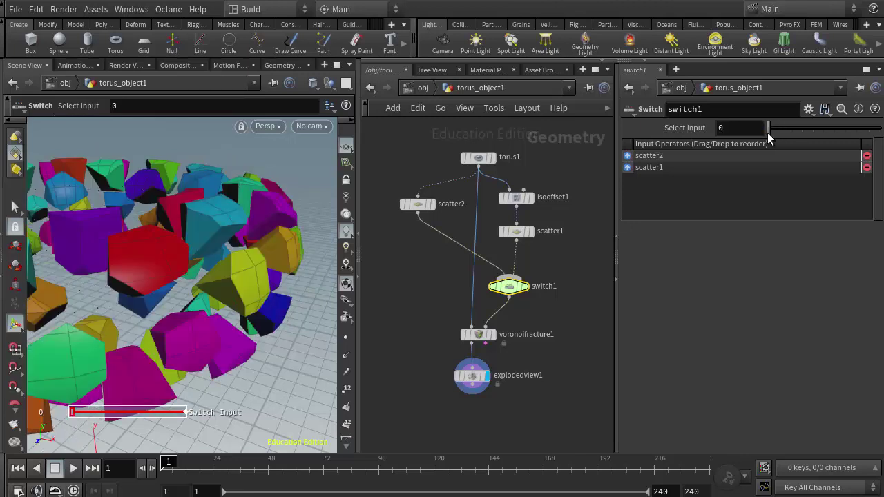